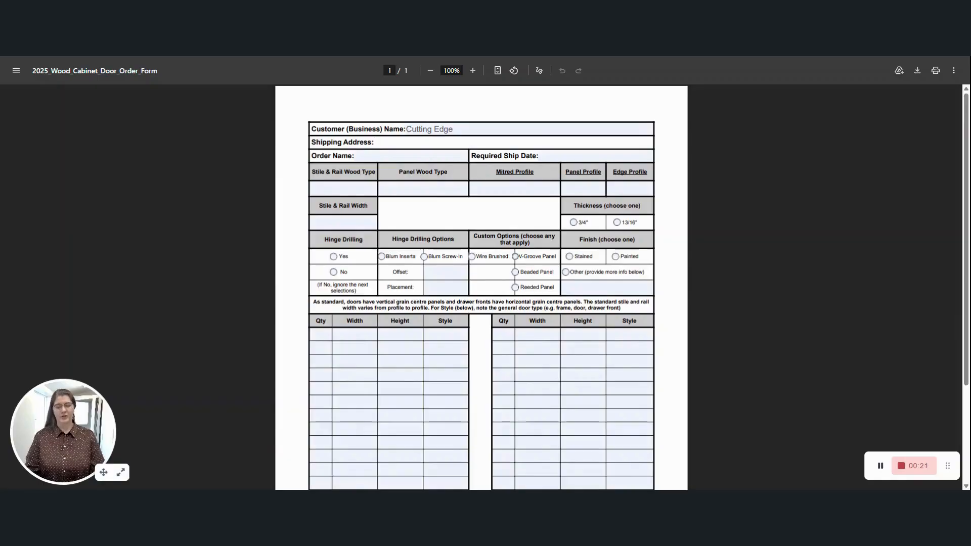
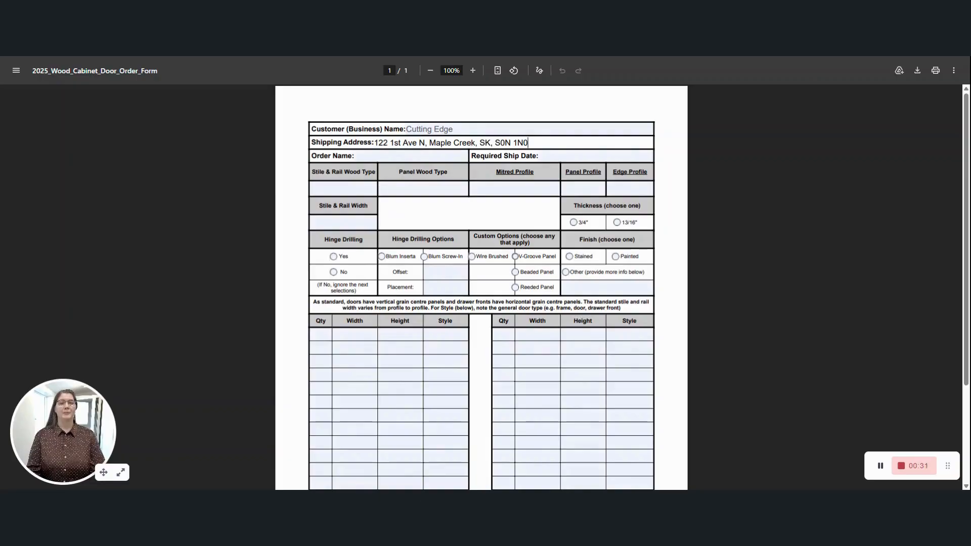
Paste the shipping address, set Order Name to 12345 and Required Ship Date to N/A.
{"action": "key", "text": "Tab"}
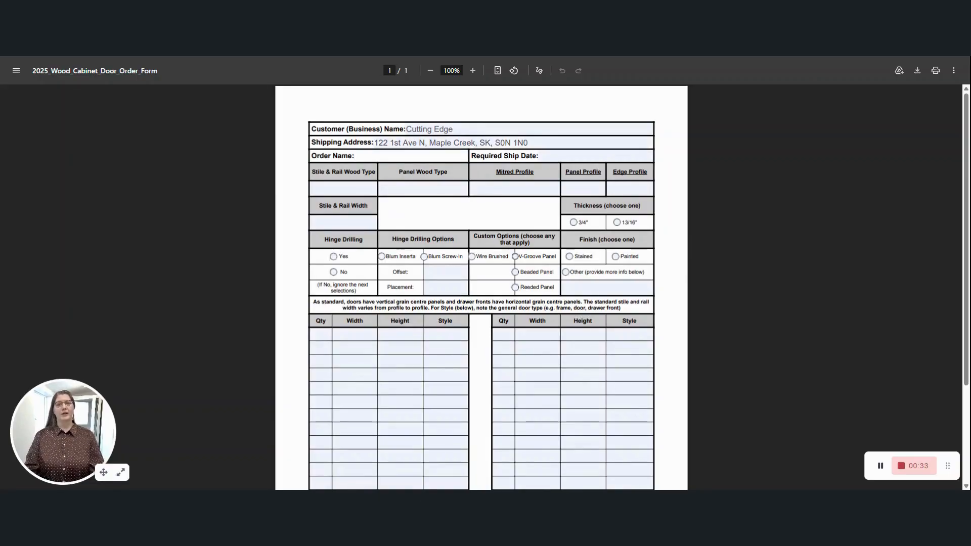
{"action": "type", "text": "12345"}
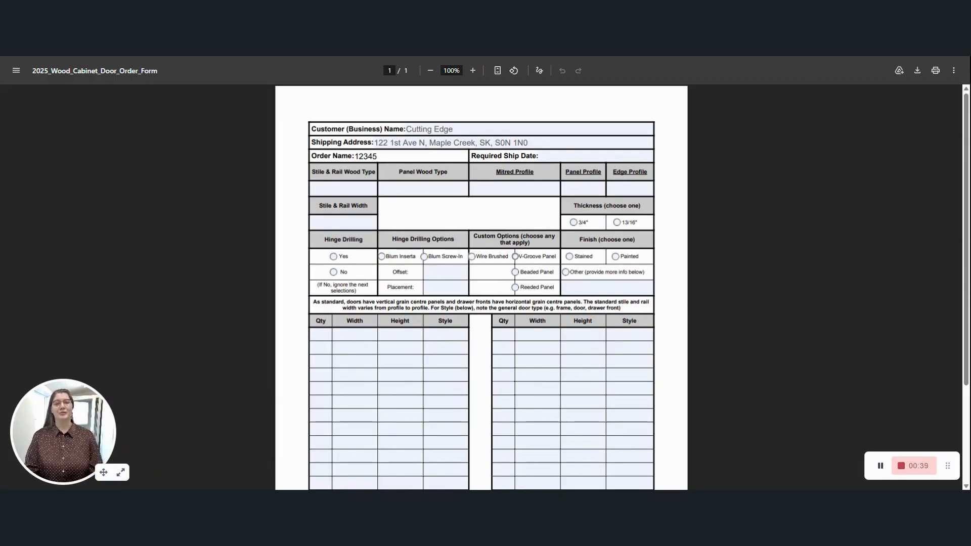
{"action": "key", "text": "Tab"}
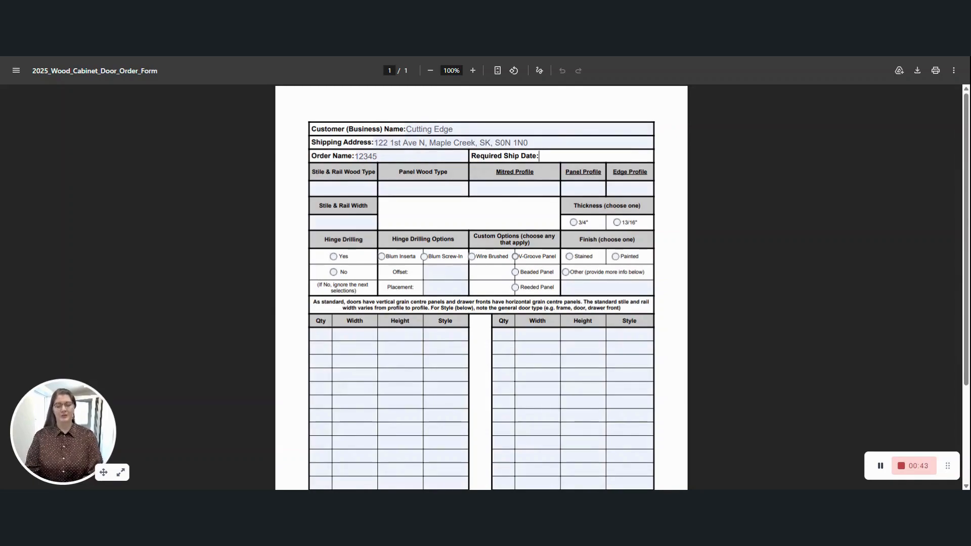
{"action": "type", "text": "N/A"}
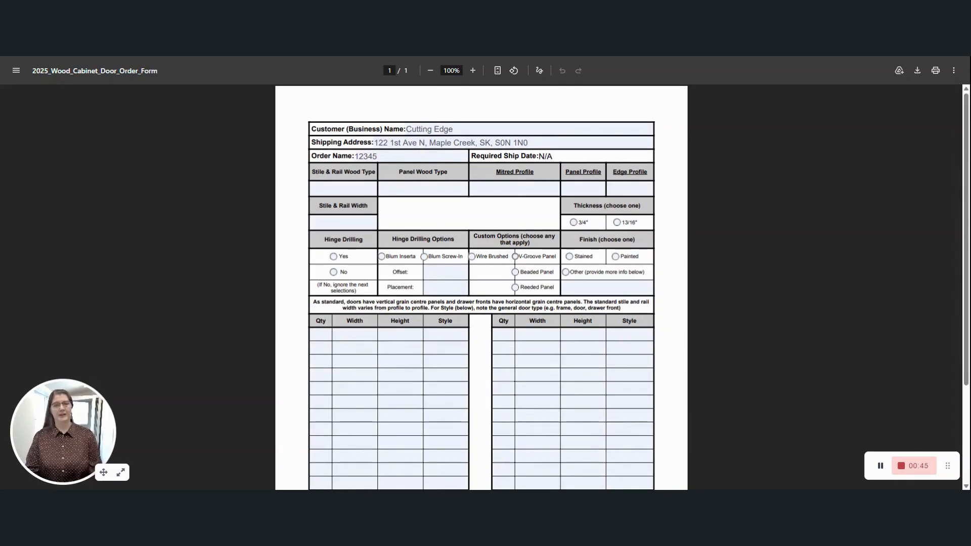
{"action": "key", "text": "Tab"}
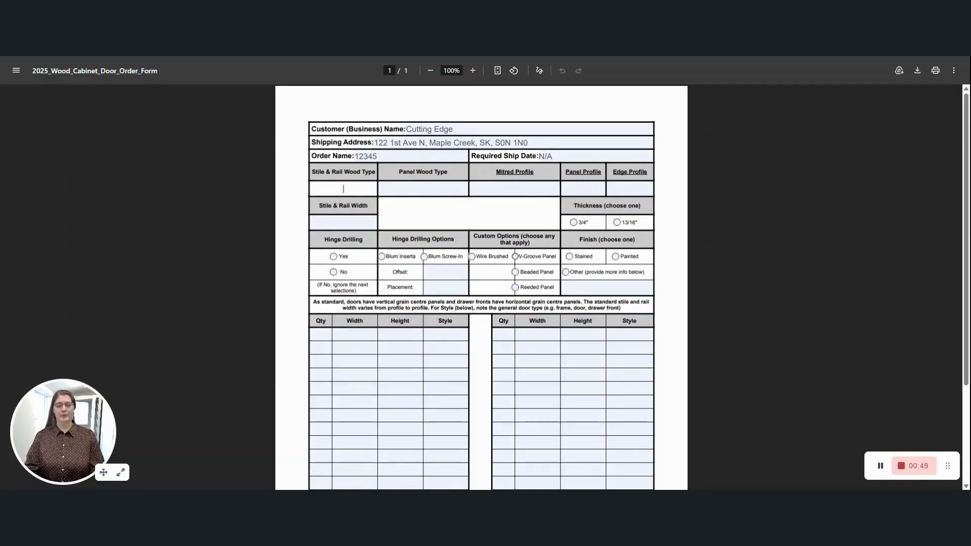
Enter Maple for both wood types and 2100 - 3" as the Mitred Profile.
{"action": "type", "text": "Maple"}
{"action": "key", "text": "Tab"}
{"action": "type", "text": "Map"}
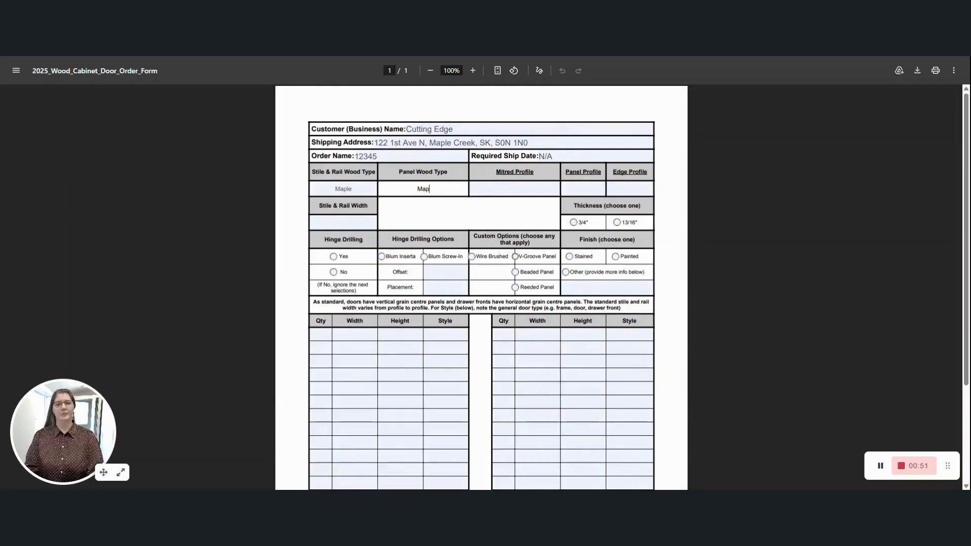
{"action": "type", "text": "le"}
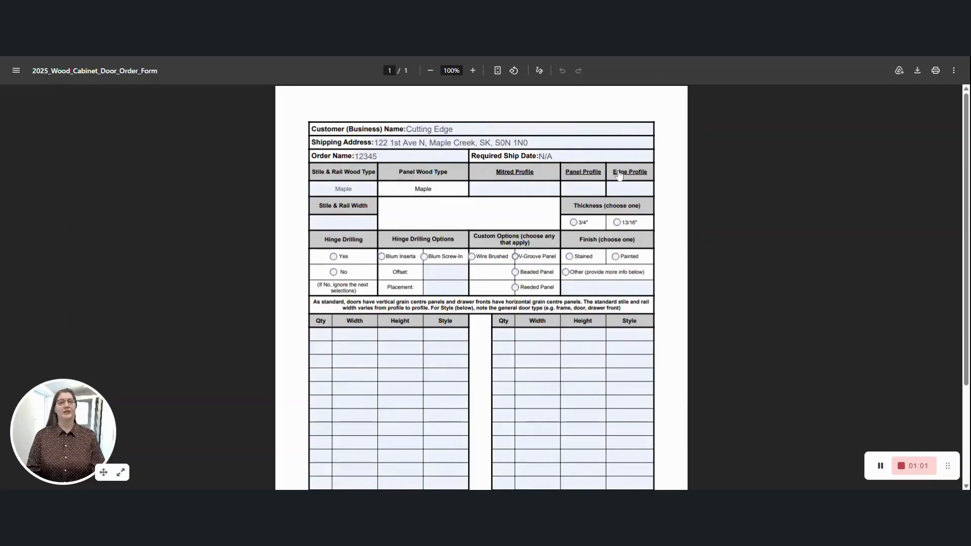
{"action": "left_click", "coordinate": [515, 188]}
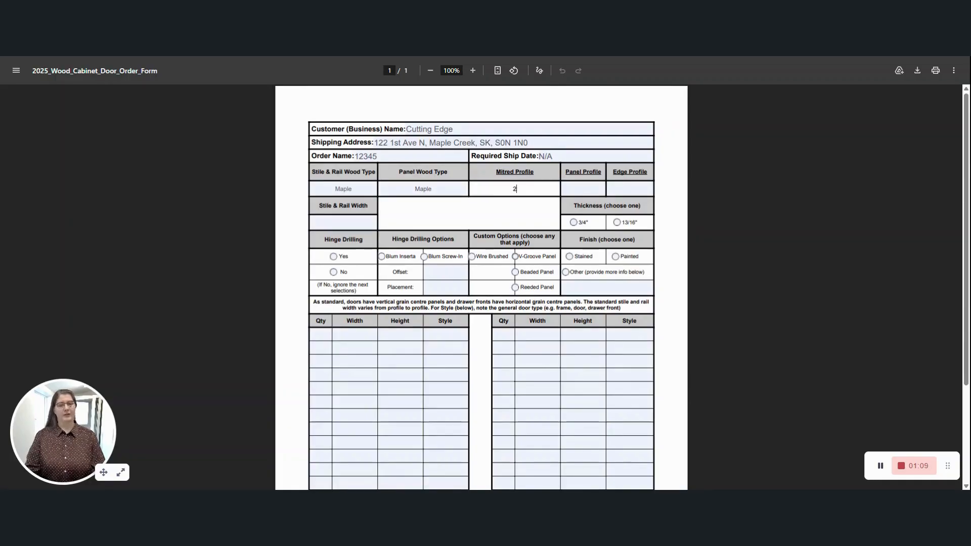
{"action": "type", "text": "2100"}
{"action": "key", "text": "Tab"}
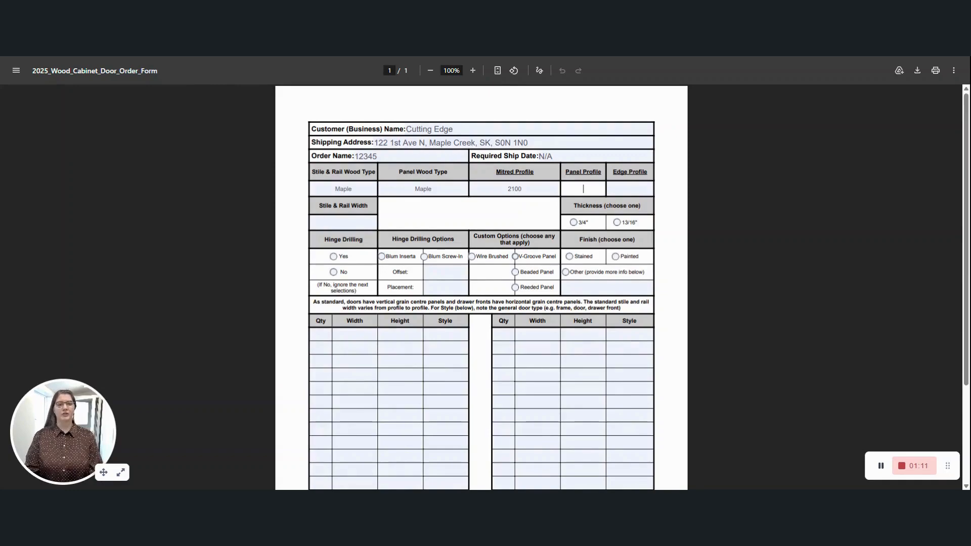
{"action": "key", "text": "shift+Tab"}
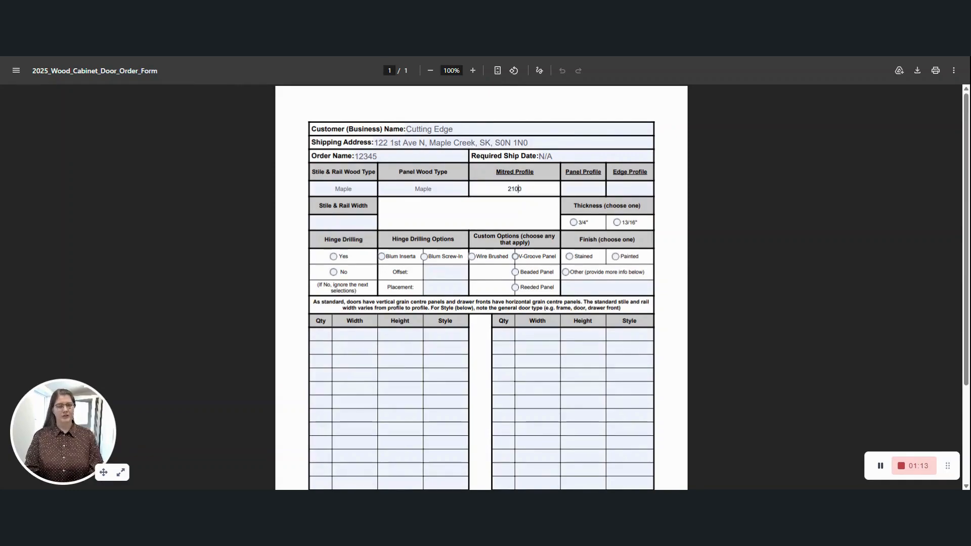
{"action": "type", "text": "-3\""}
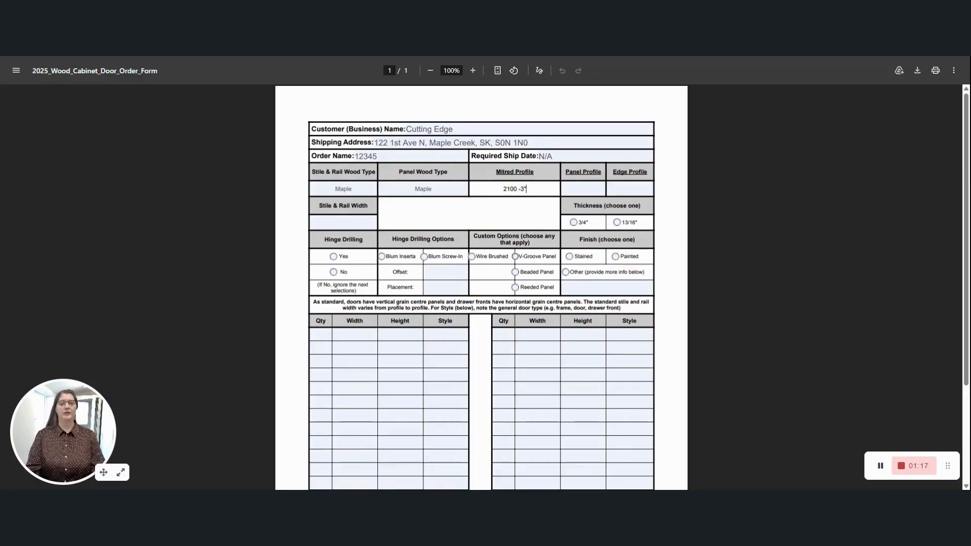
{"action": "key", "text": "Left"}
{"action": "key", "text": "Left"}
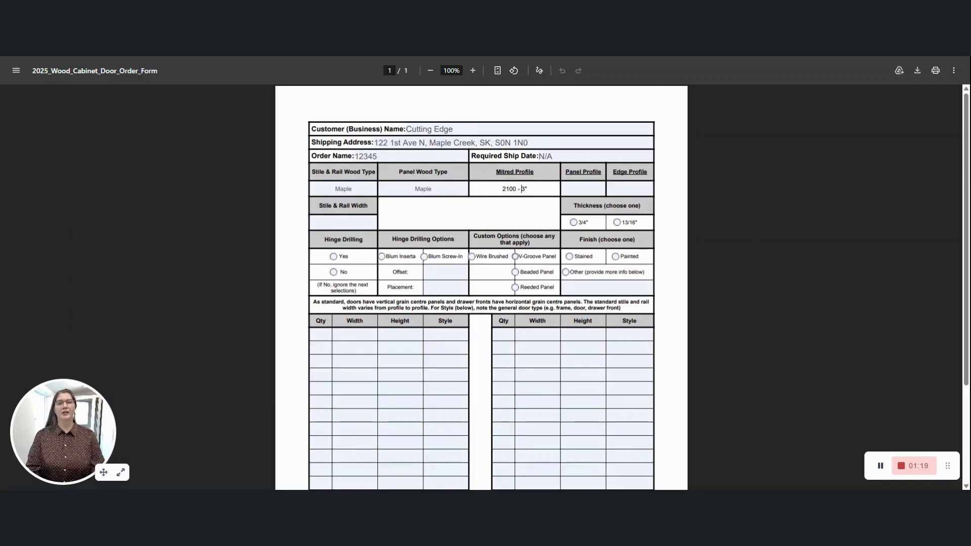
Set Panel Profile to P and Edge Profile to N/A.
{"action": "left_click", "coordinate": [583, 189]}
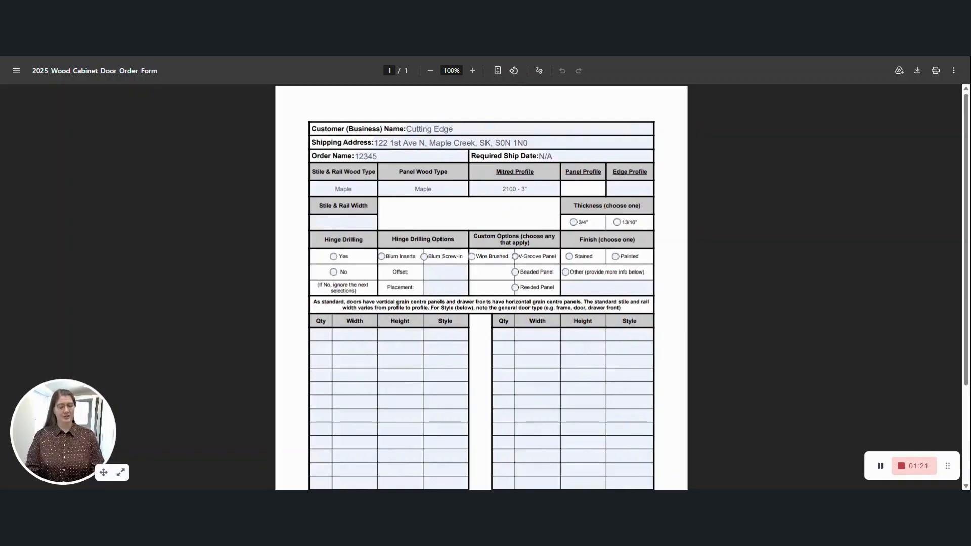
{"action": "type", "text": "P"}
{"action": "left_click", "coordinate": [629, 188]}
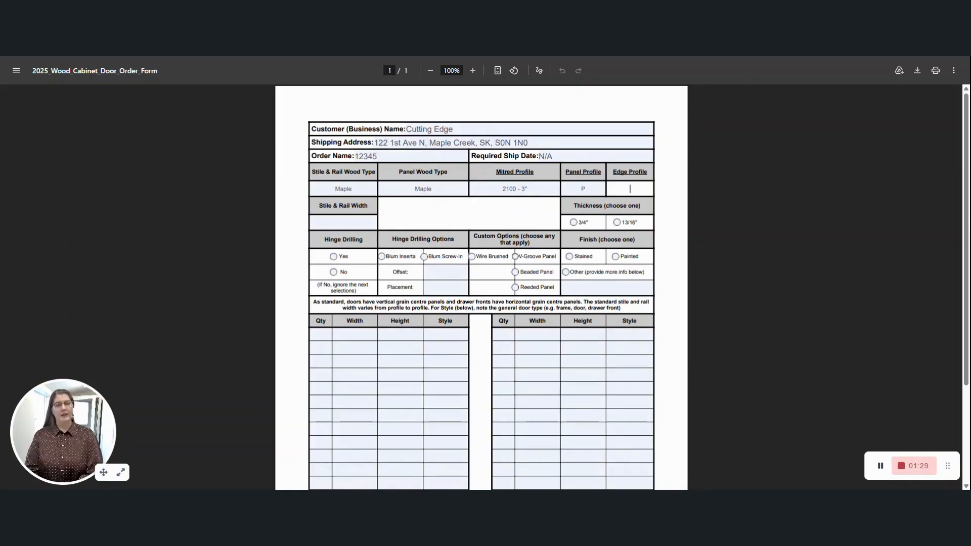
{"action": "type", "text": "N/A"}
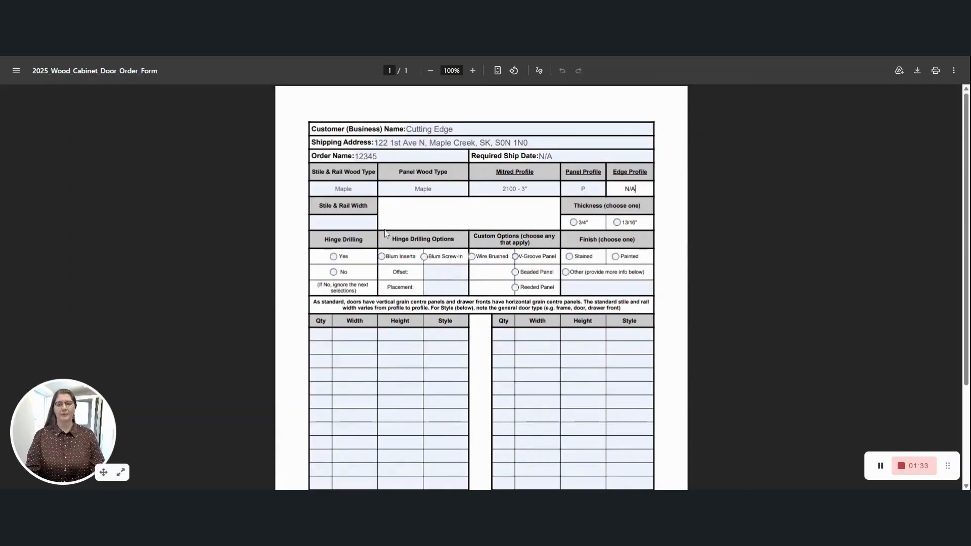
{"action": "left_click", "coordinate": [343, 223]}
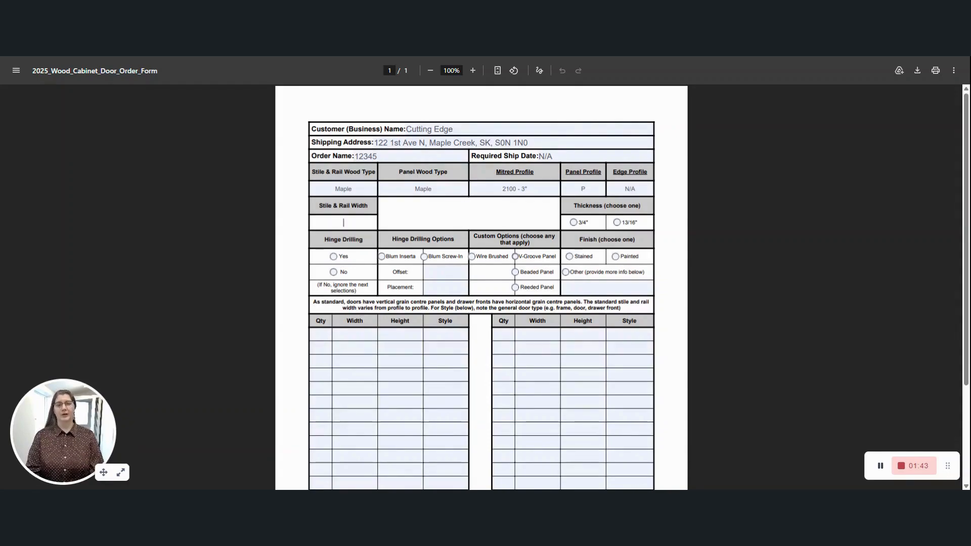
Enter 3" as the Stile & Rail Width and choose Yes for Hinge Drilling.
{"action": "type", "text": "3\""}
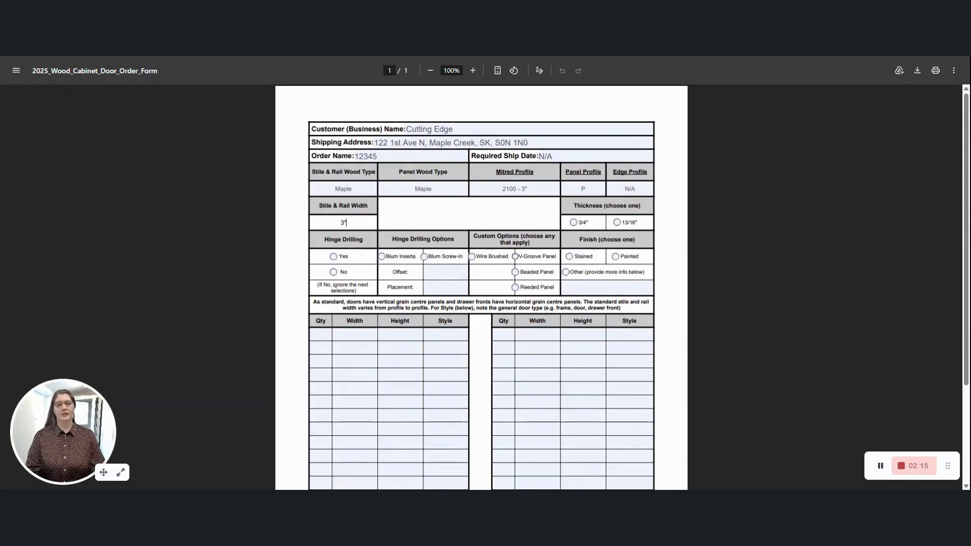
{"action": "left_click", "coordinate": [334, 257]}
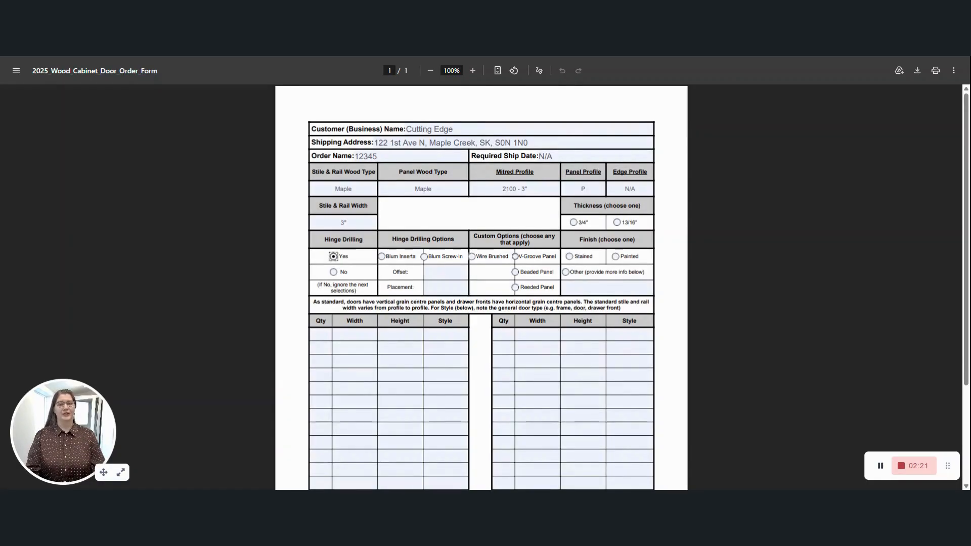
Choose Blum Inserta hinges with 5mm offset and 101.6mm placement, and Stained finish.
{"action": "left_click", "coordinate": [382, 257]}
{"action": "left_click", "coordinate": [446, 272]}
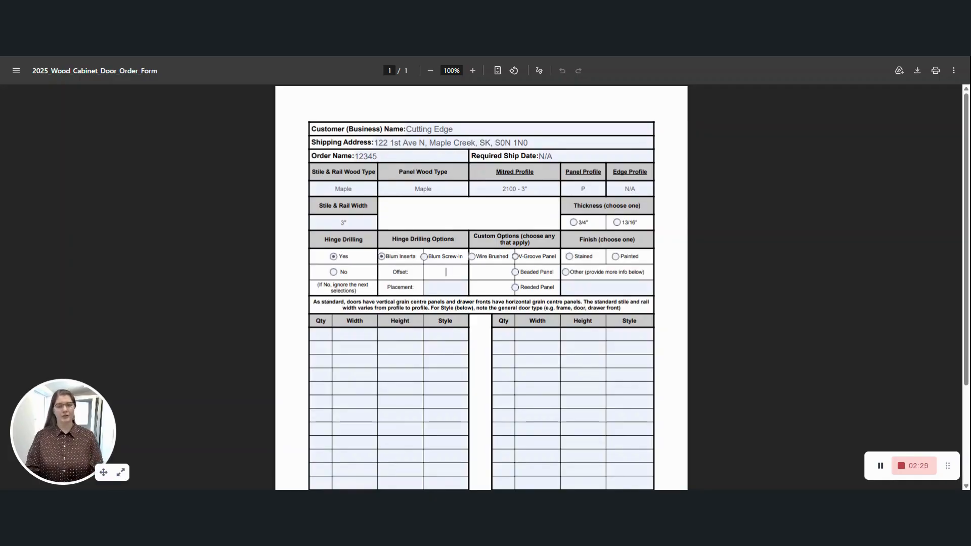
{"action": "type", "text": "5mm"}
{"action": "key", "text": "Tab"}
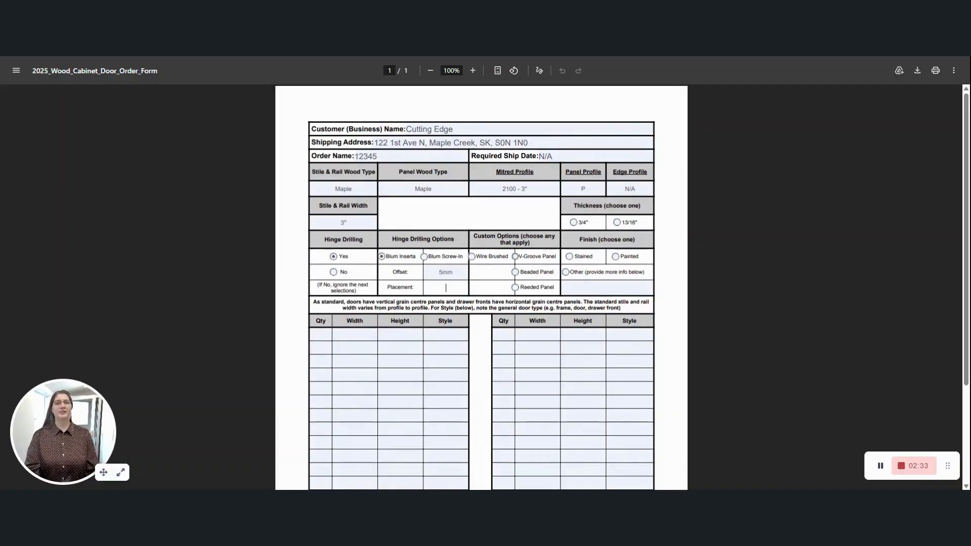
{"action": "type", "text": "101.6mm"}
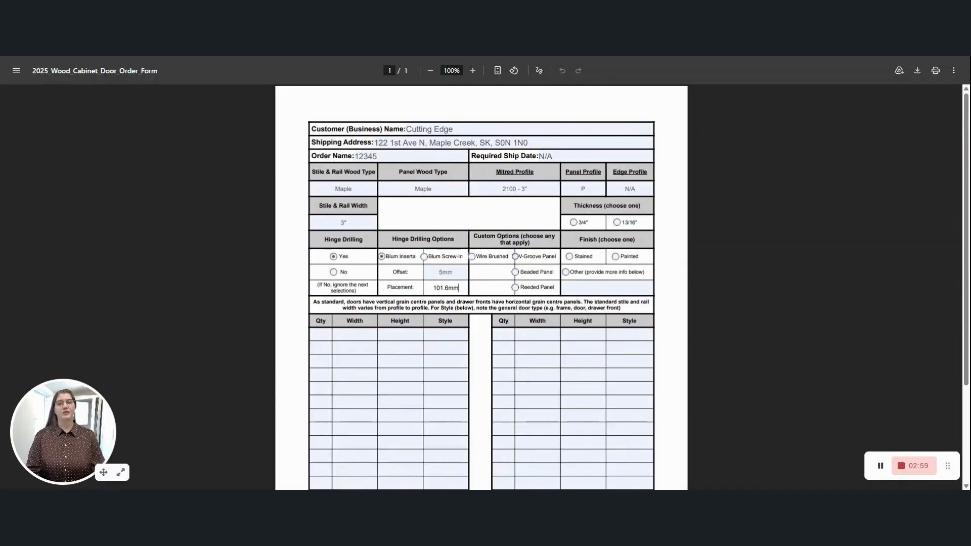
{"action": "left_click", "coordinate": [569, 257]}
Change the finish to Other and enter Raw as its description.
{"action": "left_click", "coordinate": [607, 288]}
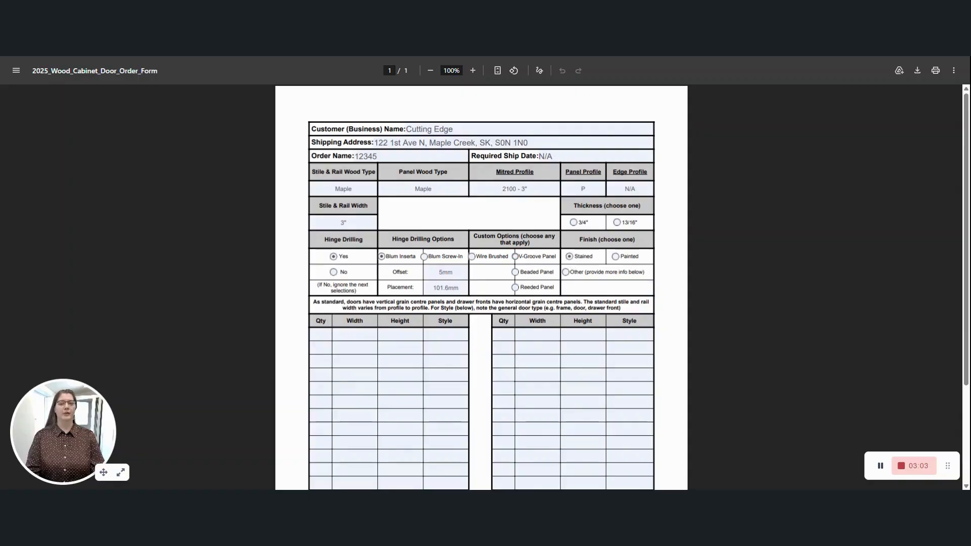
{"action": "left_click", "coordinate": [566, 272]}
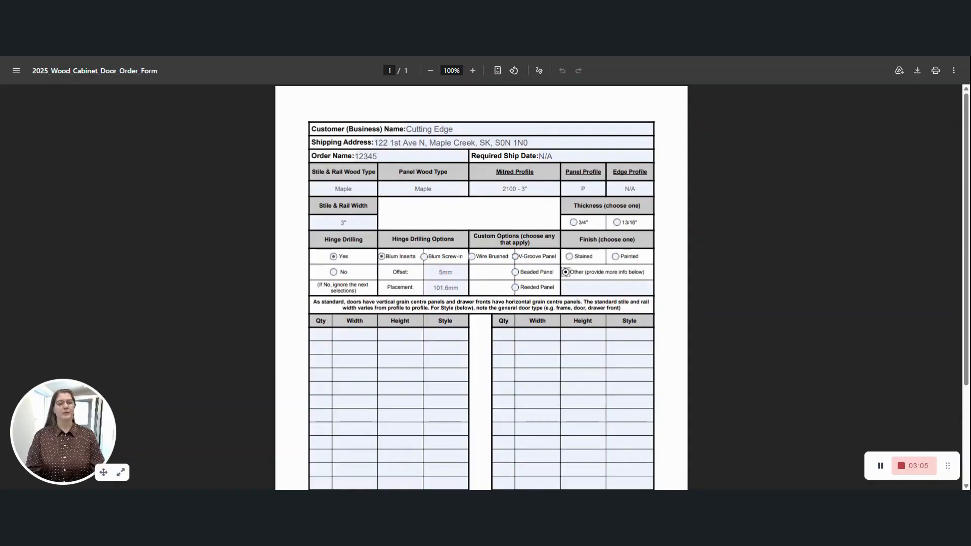
{"action": "left_click", "coordinate": [607, 288]}
{"action": "type", "text": "Raw"}
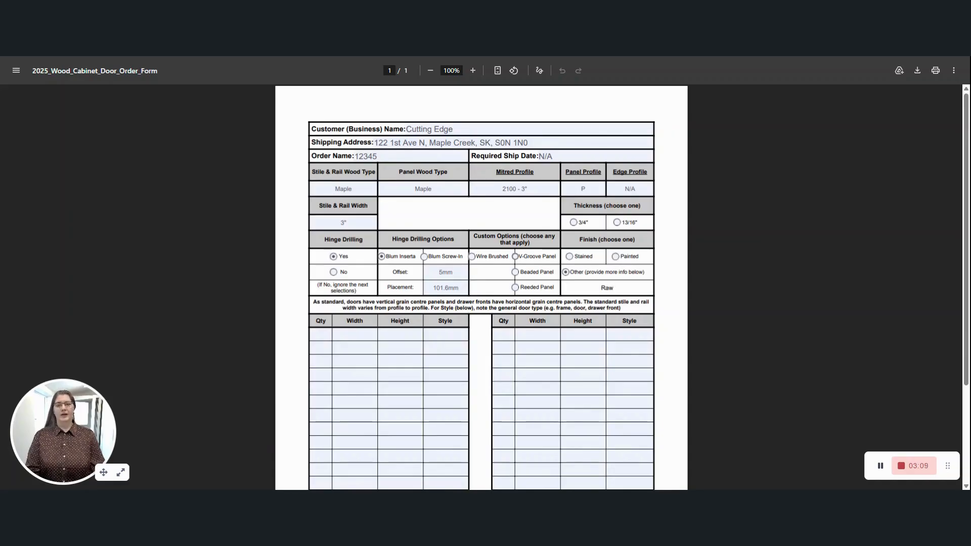
Highlight the grain instructions and the stile and rail width note.
{"action": "left_click_drag", "start_coordinate": [313, 302], "coordinate": [583, 302]}
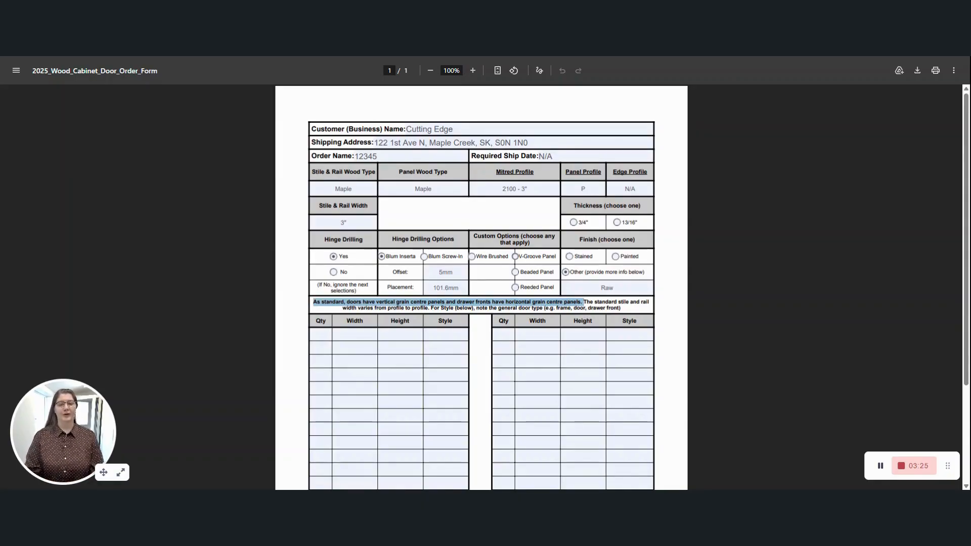
{"action": "left_click", "coordinate": [584, 302]}
{"action": "left_click_drag", "start_coordinate": [584, 303], "coordinate": [620, 308]}
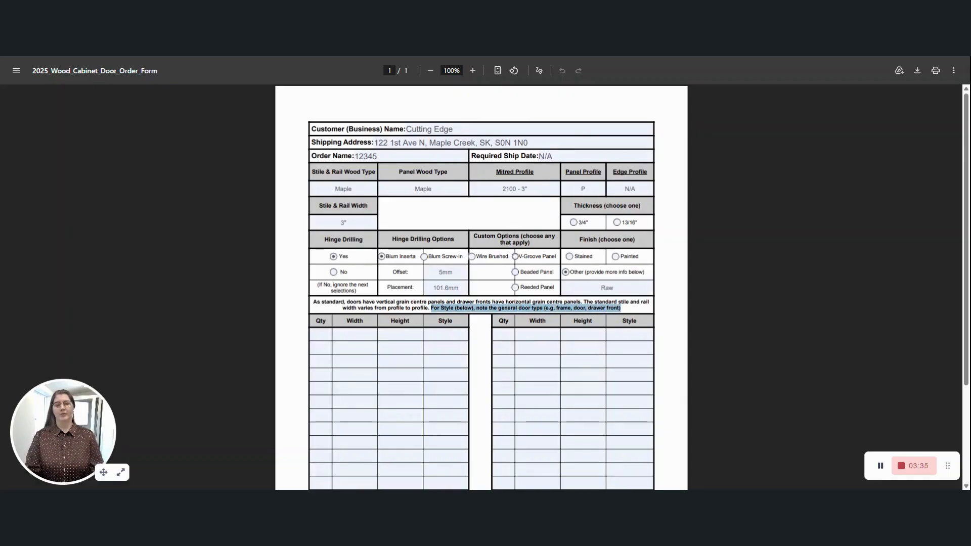
Fill the first two size rows: Qty 1, Width 12, Height 18 Door, then 1, 12, 36.
{"action": "left_click", "coordinate": [321, 335]}
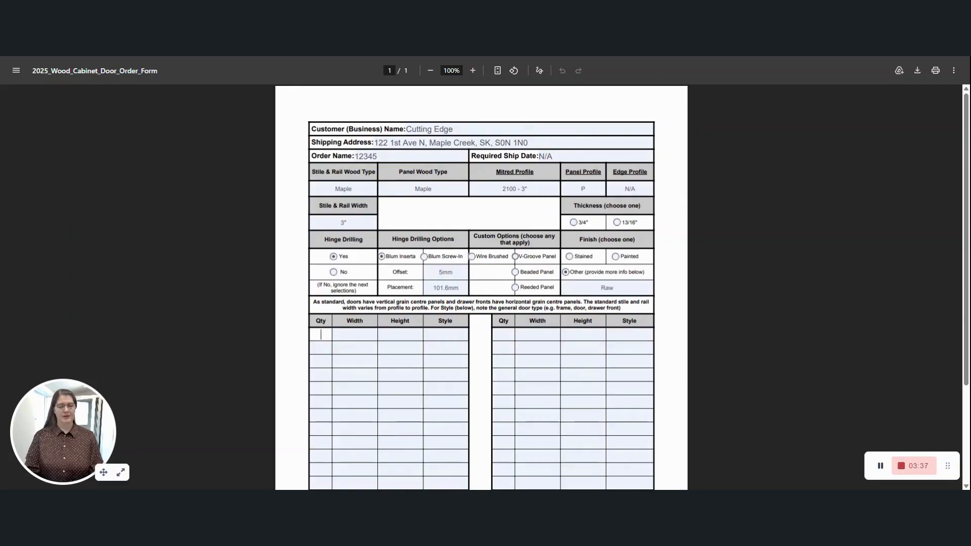
{"action": "type", "text": "1"}
{"action": "key", "text": "Tab"}
{"action": "type", "text": "12"}
{"action": "key", "text": "Tab"}
{"action": "type", "text": "18"}
{"action": "key", "text": "Tab"}
{"action": "type", "text": "Door"}
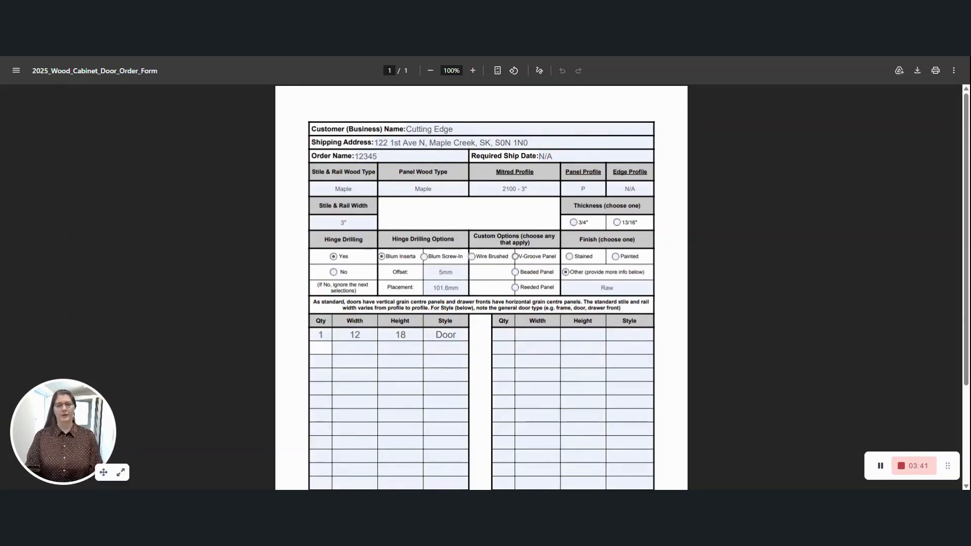
{"action": "type", "text": "1"}
{"action": "key", "text": "Tab"}
{"action": "type", "text": "12"}
{"action": "key", "text": "Tab"}
{"action": "type", "text": "36"}
{"action": "key", "text": "Tab"}
Fill rows three and four: Qty 1, Width 12, Height 24, then 1, 12, 6 Drawer Front.
{"action": "key", "text": "Tab"}
{"action": "type", "text": "1"}
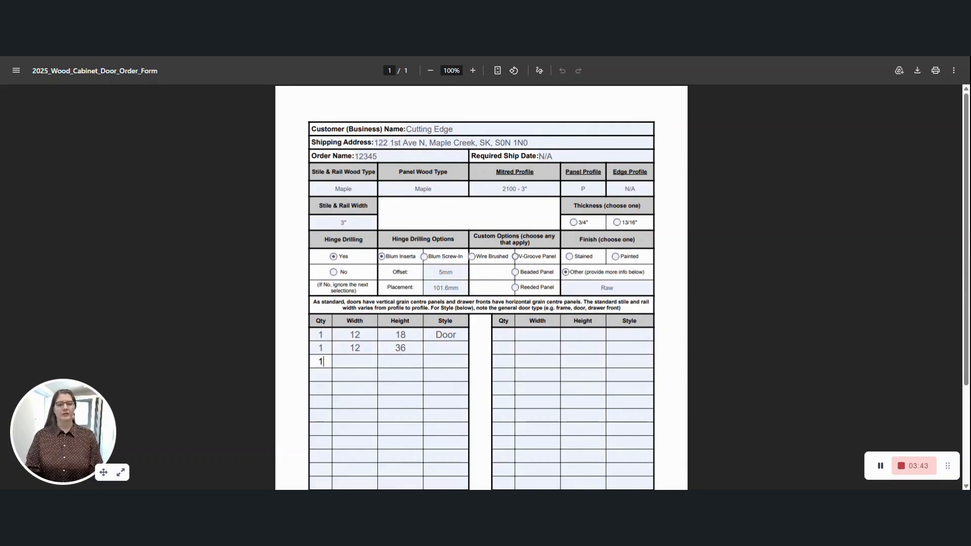
{"action": "key", "text": "Tab"}
{"action": "type", "text": "12"}
{"action": "key", "text": "Tab"}
{"action": "type", "text": "24"}
{"action": "key", "text": "Tab"}
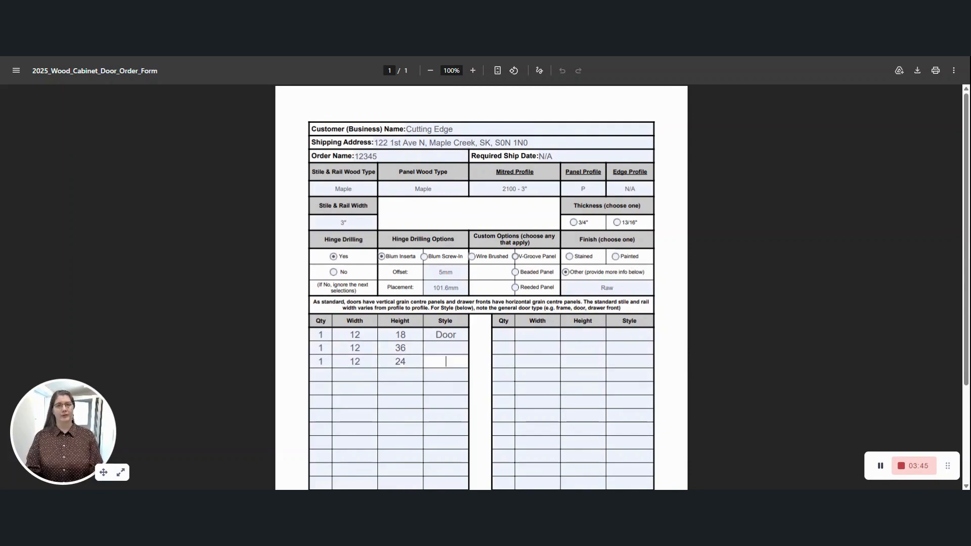
{"action": "key", "text": "Tab"}
{"action": "type", "text": "1"}
{"action": "key", "text": "Tab"}
{"action": "type", "text": "12"}
{"action": "key", "text": "Tab"}
{"action": "type", "text": "6"}
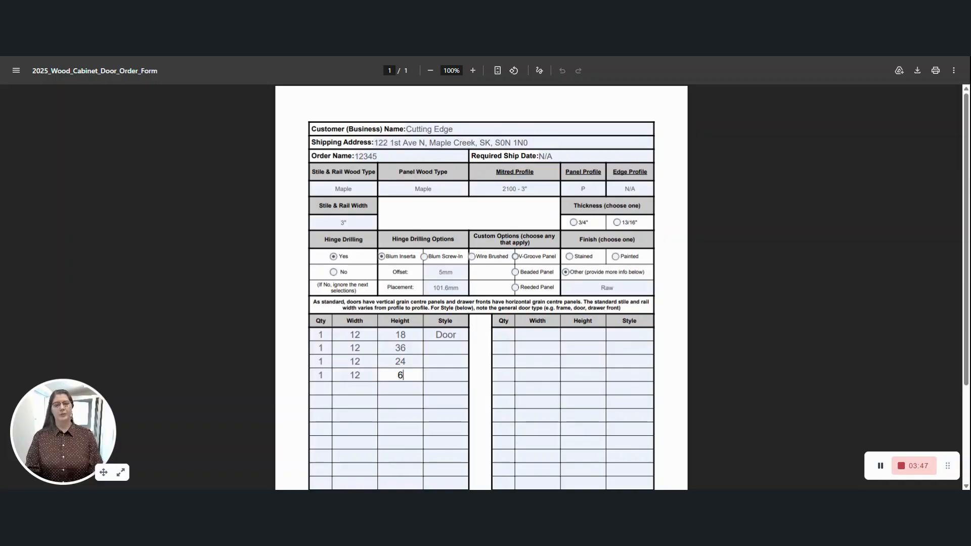
{"action": "key", "text": "Tab"}
{"action": "type", "text": "Dra"}
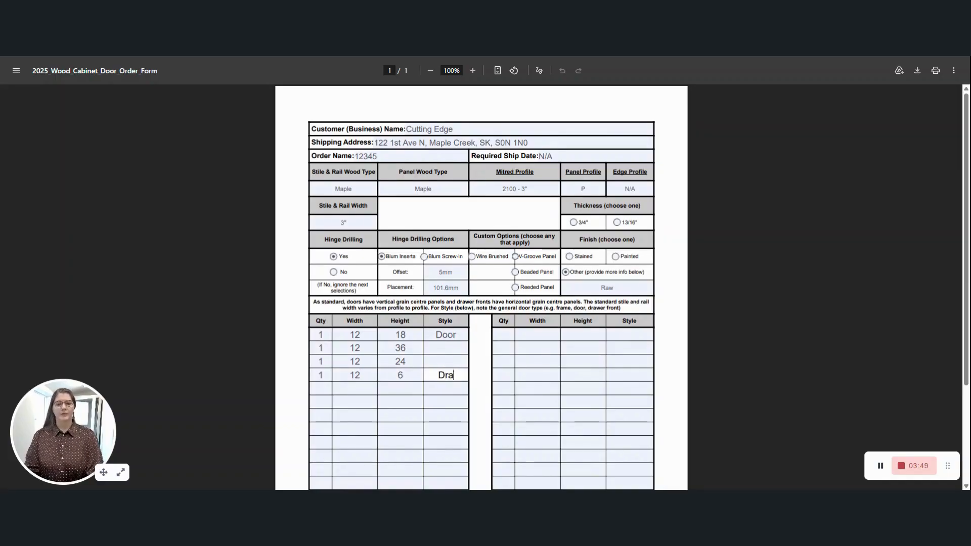
{"action": "type", "text": "wer Front"}
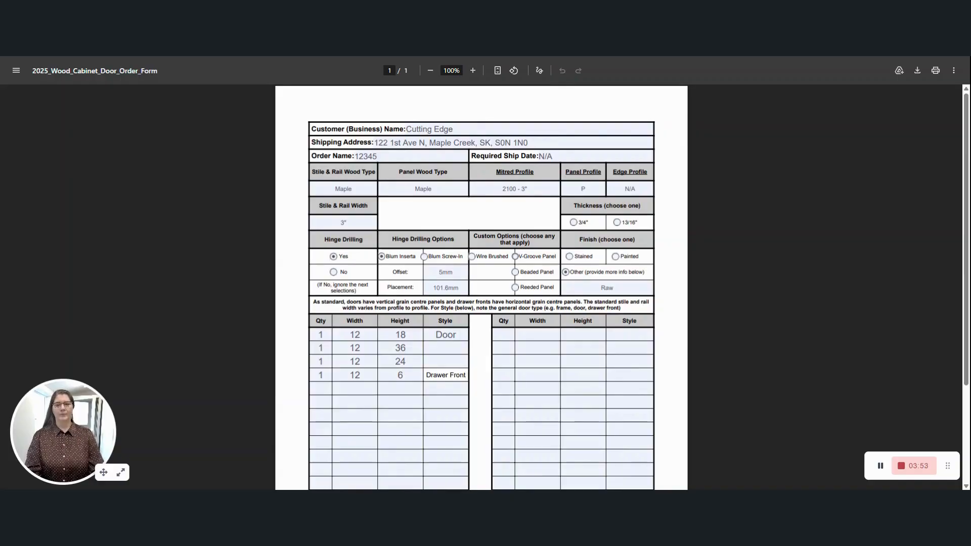
Fill the fifth row with Qty 1, Width 12, Height 36, Door, and show the download options.
{"action": "key", "text": "Tab"}
{"action": "type", "text": "1"}
{"action": "key", "text": "Tab"}
{"action": "type", "text": "12"}
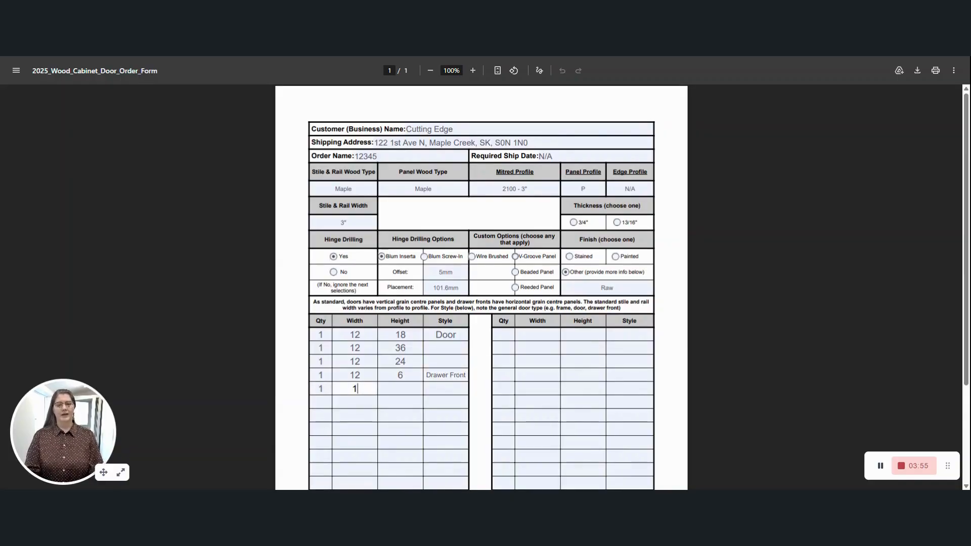
{"action": "key", "text": "Tab"}
{"action": "type", "text": "36"}
{"action": "key", "text": "Tab"}
{"action": "type", "text": "Door"}
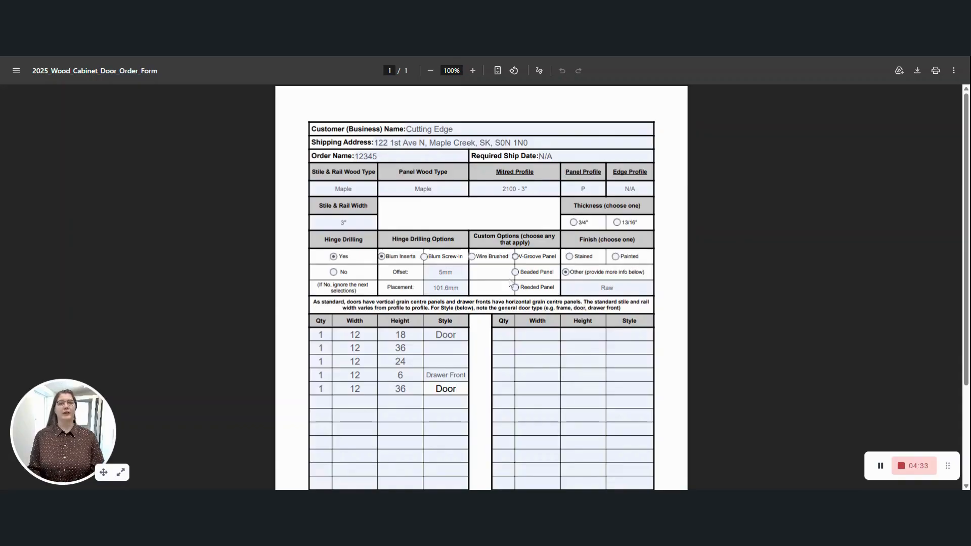
{"action": "left_click", "coordinate": [917, 70]}
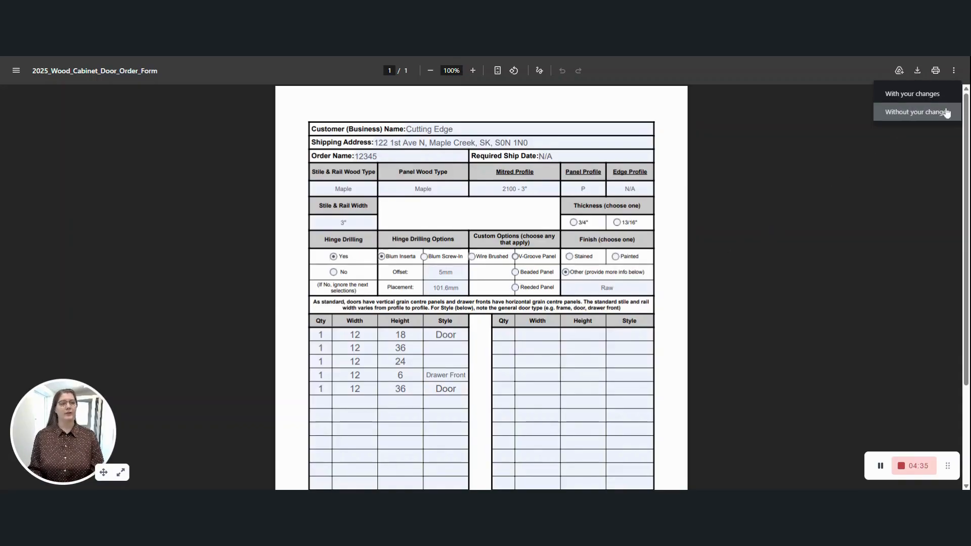